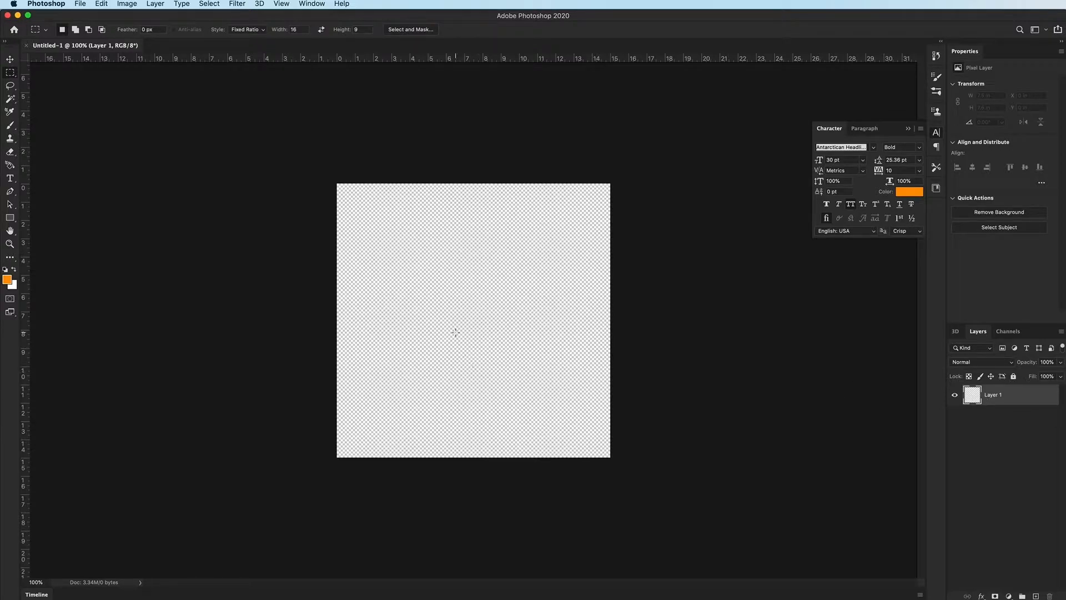
Fill Layer 1 with the near-white color #fdfdfd at 100% opacity in Normal mode.
left_click(156, 3)
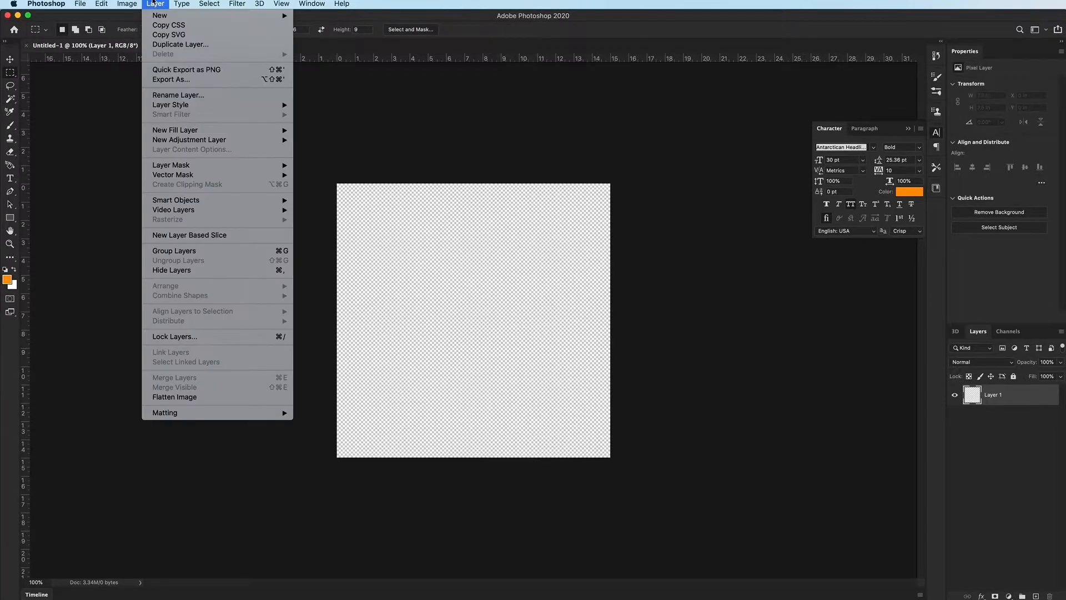
mouse_move(102, 4)
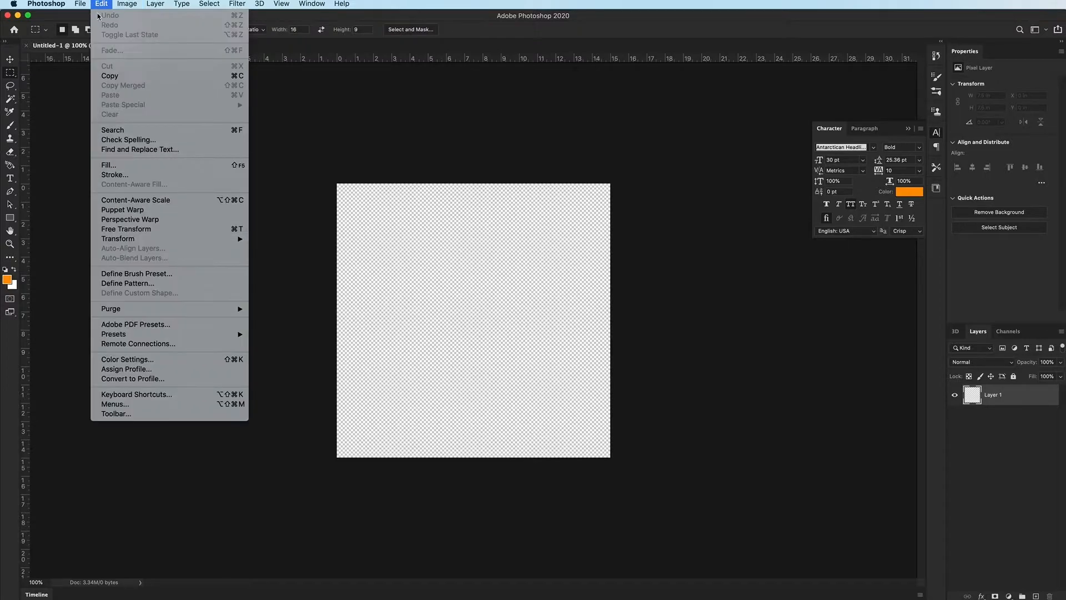
left_click(129, 165)
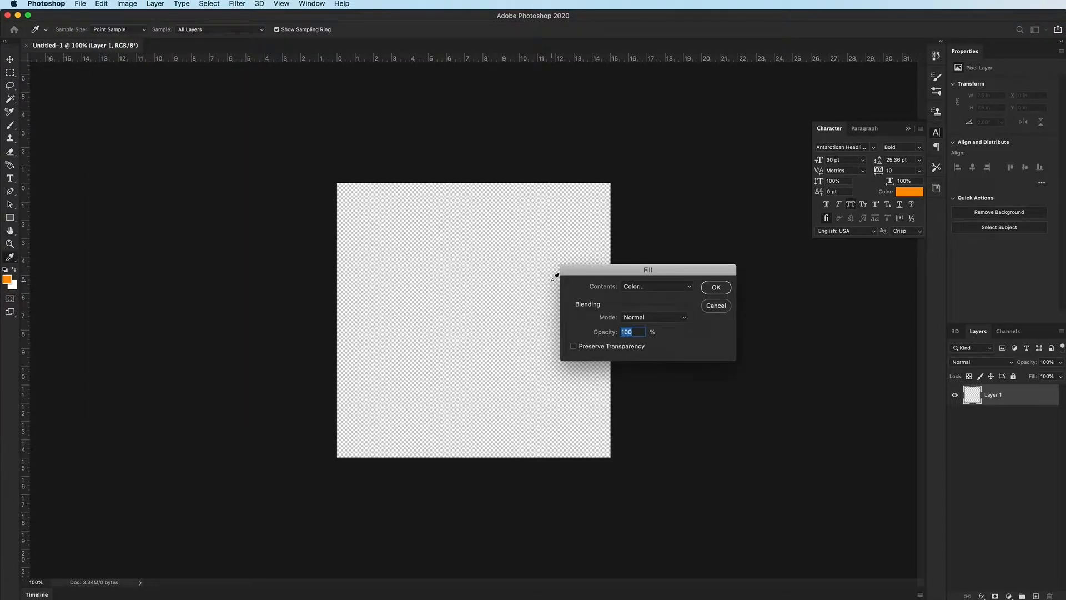
left_click(654, 289)
left_click(547, 316)
left_click(771, 290)
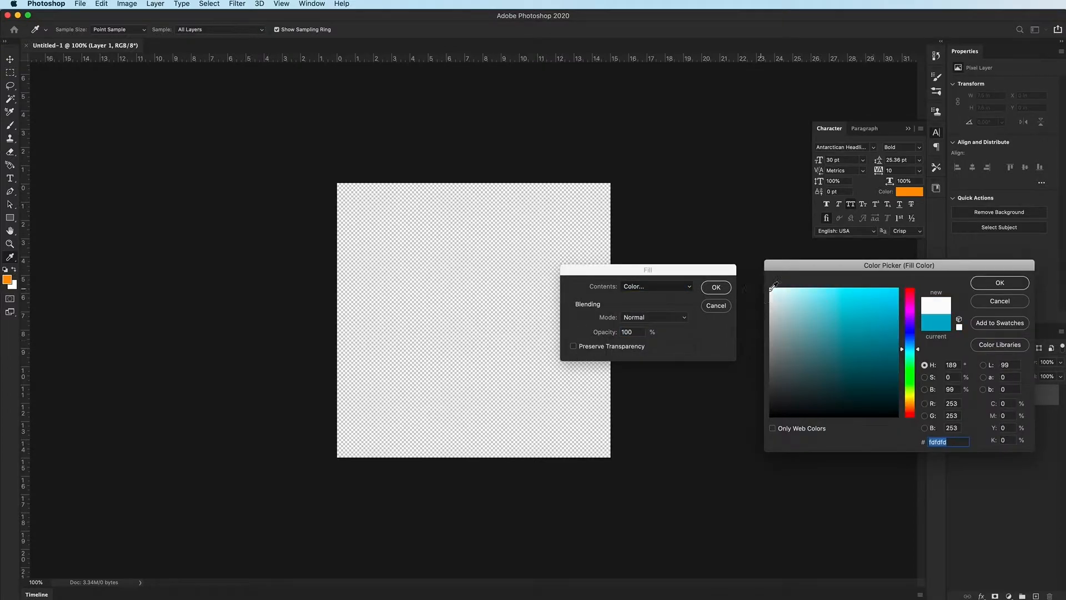
left_click(988, 287)
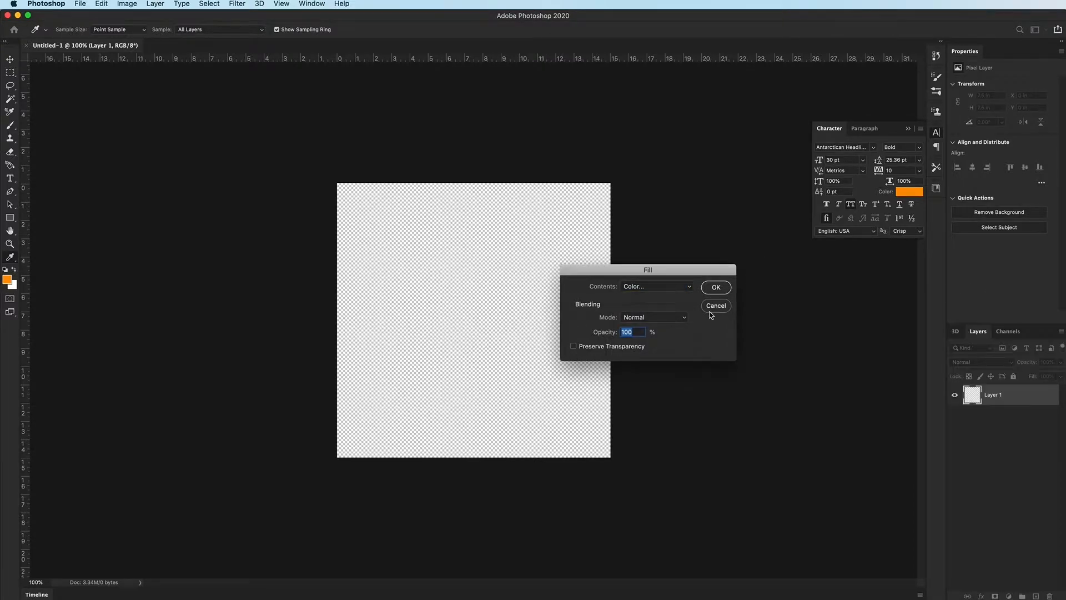
left_click(716, 287)
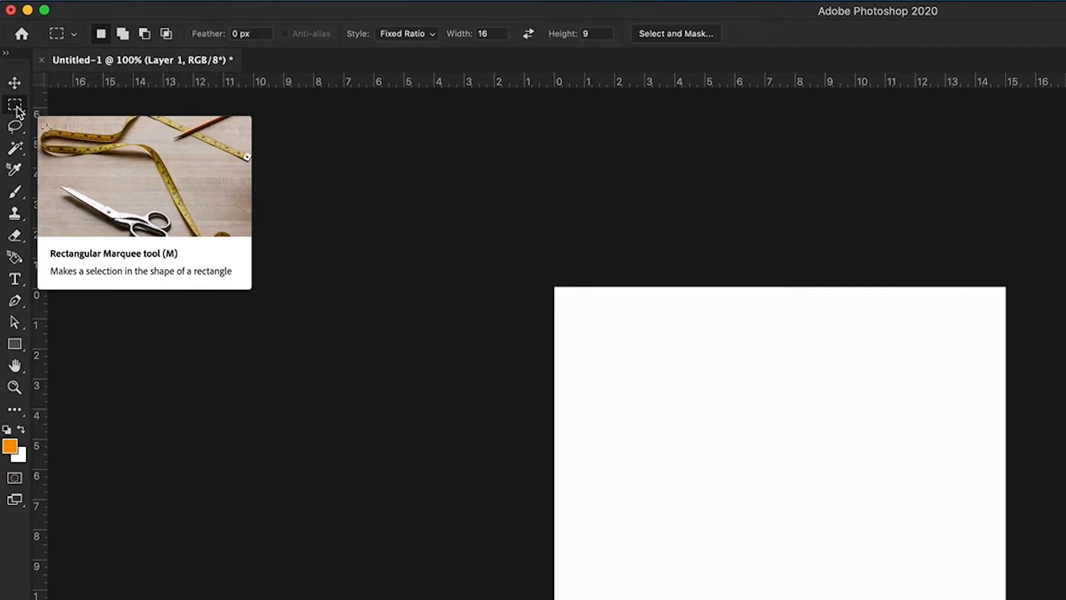
Cut a full-width 16:9 window out of the middle of the white layer using a fixed-ratio rectangular marquee, then deselect.
left_click(398, 36)
left_click(397, 20)
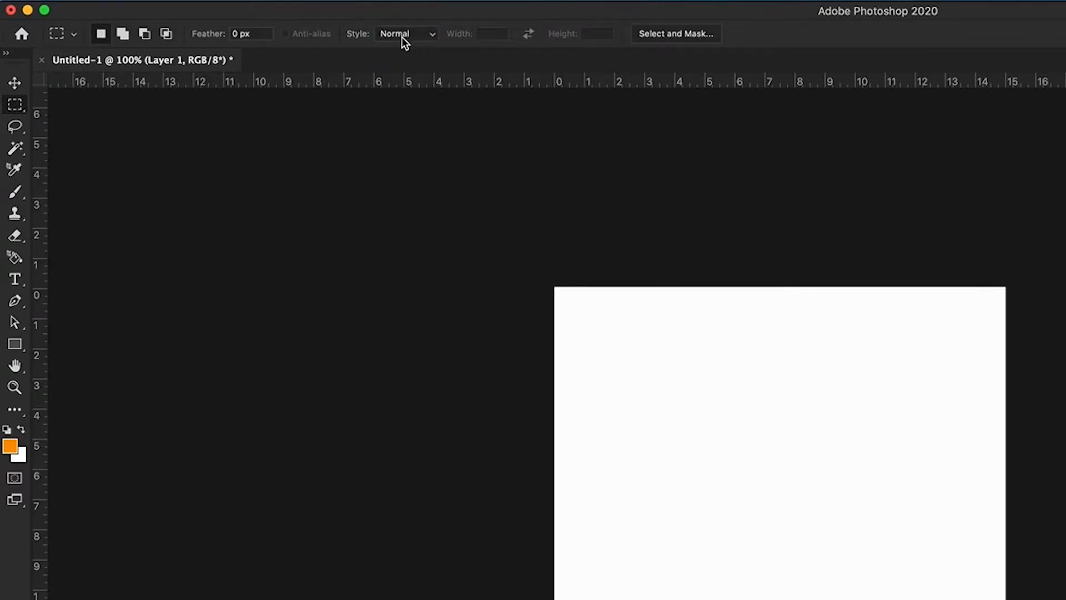
left_click(395, 35)
left_click(397, 47)
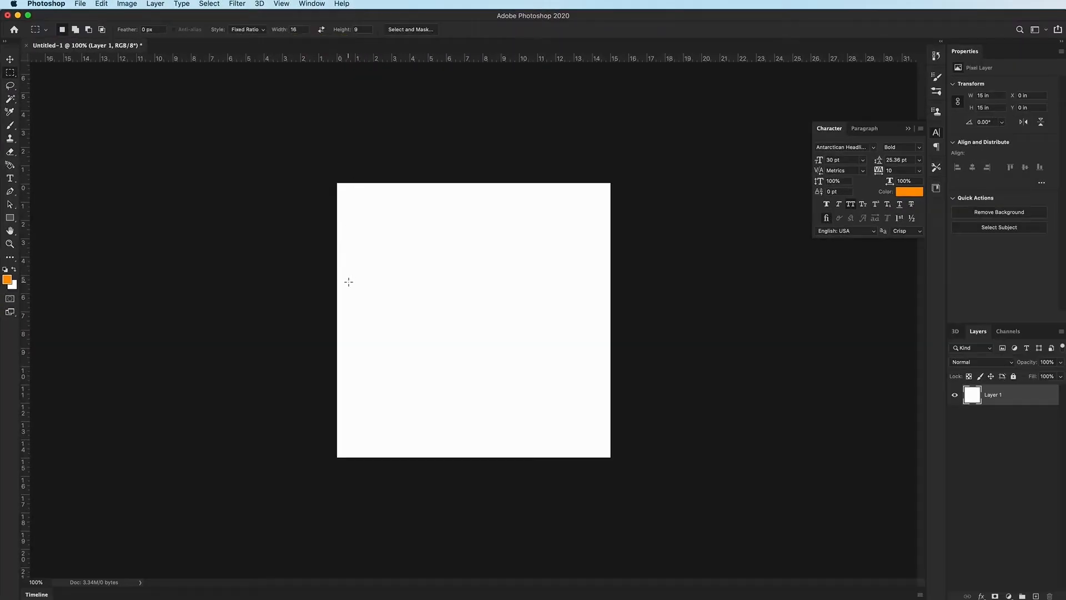
left_click_drag(338, 251, 717, 427)
left_click_drag(454, 353, 455, 349)
key("Delete")
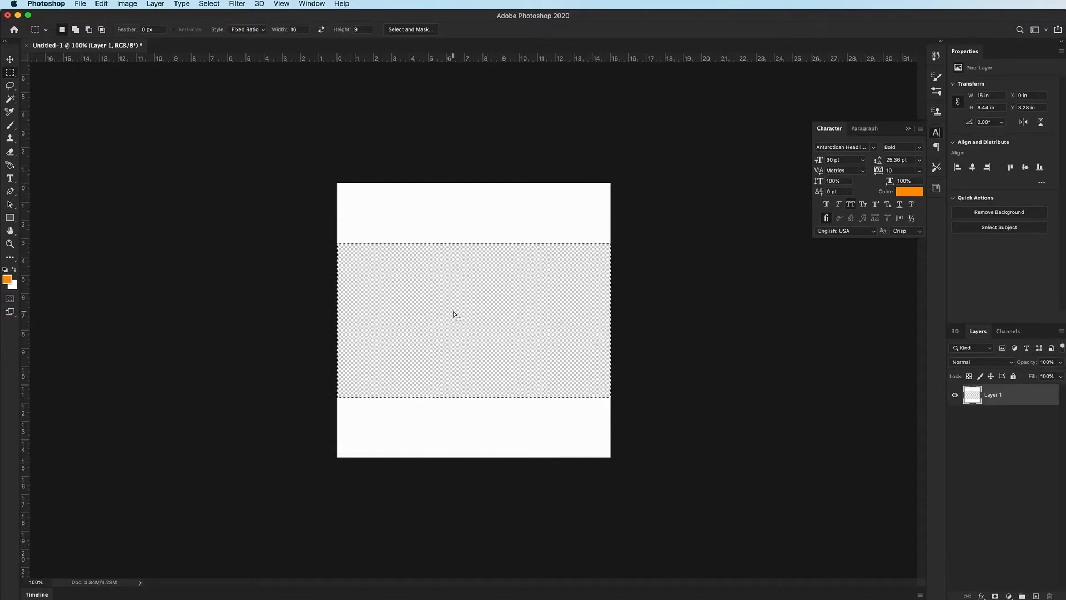
left_click(151, 163)
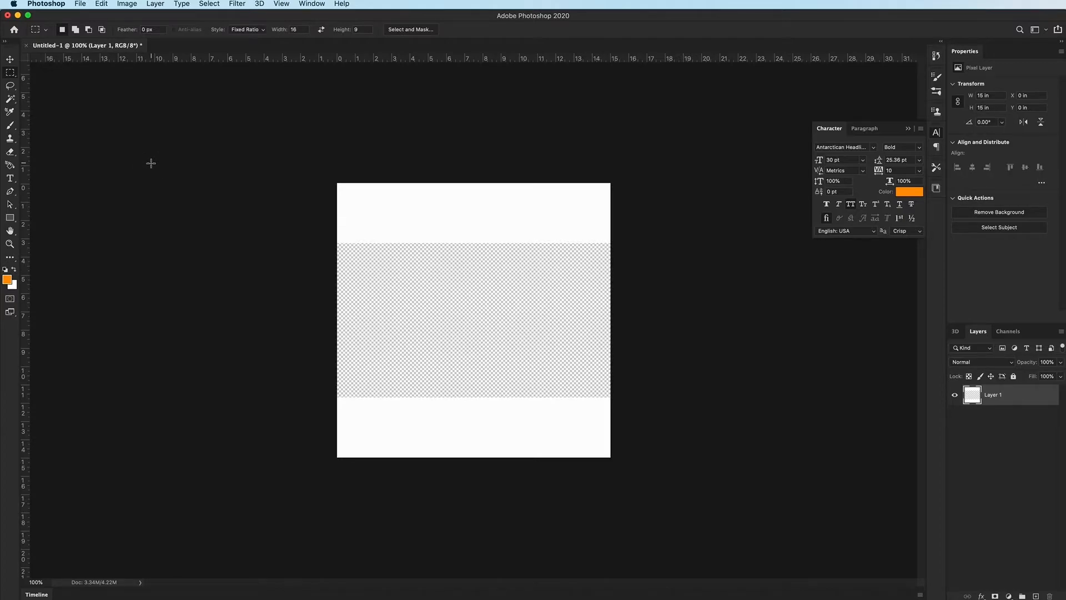
Add the title "This is my video test!" in the upper white band and scale it to nearly the full canvas width.
left_click(11, 180)
left_click(407, 227)
type("This is my video test!")
key("super+a")
left_click(10, 59)
key("super+t")
left_click_drag(469, 221, 409, 210)
left_click_drag(532, 217, 599, 257)
key("Return")
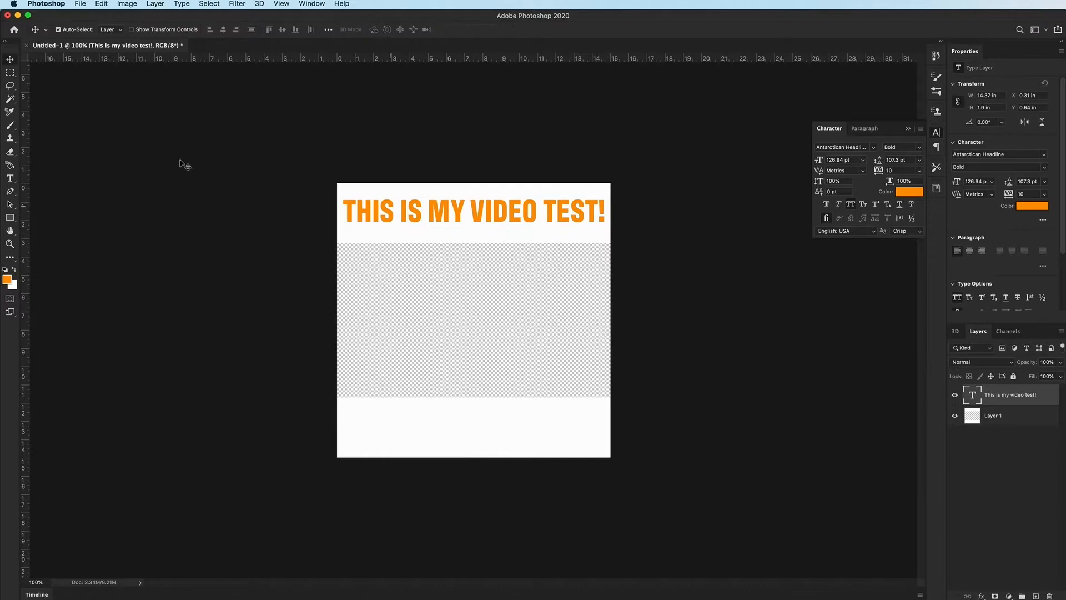
Add centered three-line text in the lower white band: "OTHER TEXT CAN GO HERE", "OR EVEN GRAPHICS!", "WHATEVER YOU WANT!".
key("t")
left_click(437, 431)
type("OTHER TEXT CAN GO HERE")
key("Return")
type("OR EVEN GRAPHICS!")
key("Return")
type("WHATEVER YOU WANT!")
key("super+a")
left_click(380, 29)
Move and scale the three-line text to fit inside the lower white band, about 10 in wide.
left_click(10, 59)
left_click_drag(451, 430, 359, 394)
key("super+t")
left_click_drag(498, 424, 460, 417)
key("Return")
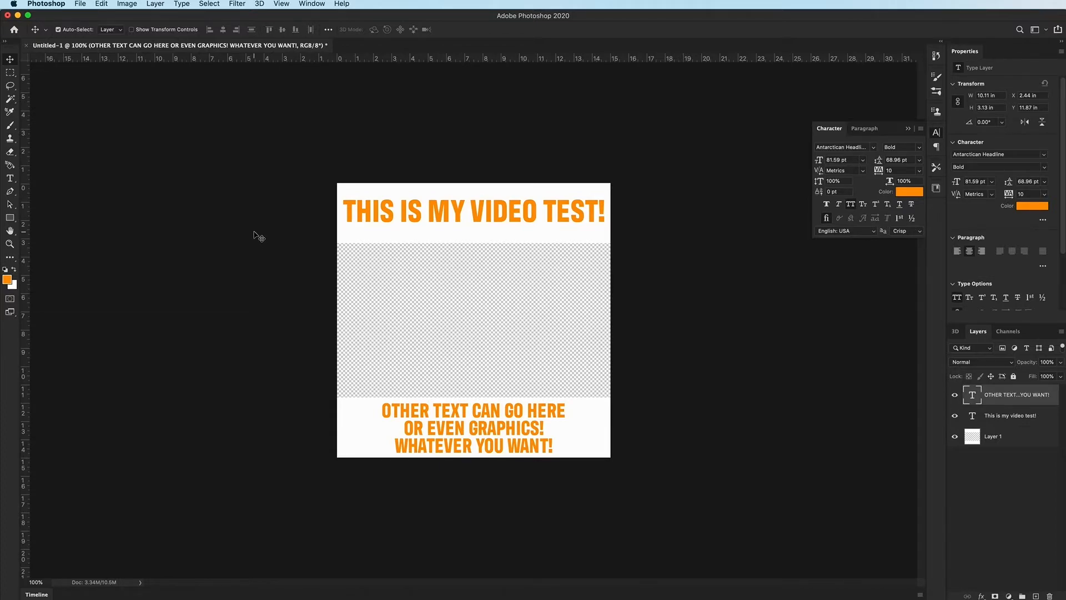
Quick-export the finished frame design as a PNG image.
left_click(80, 4)
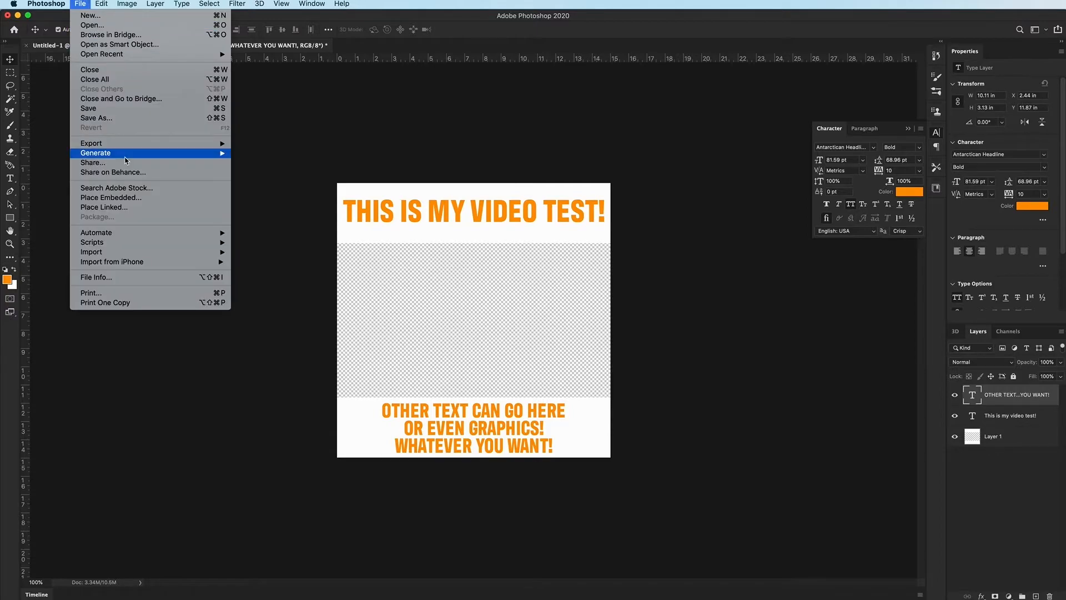
mouse_move(124, 146)
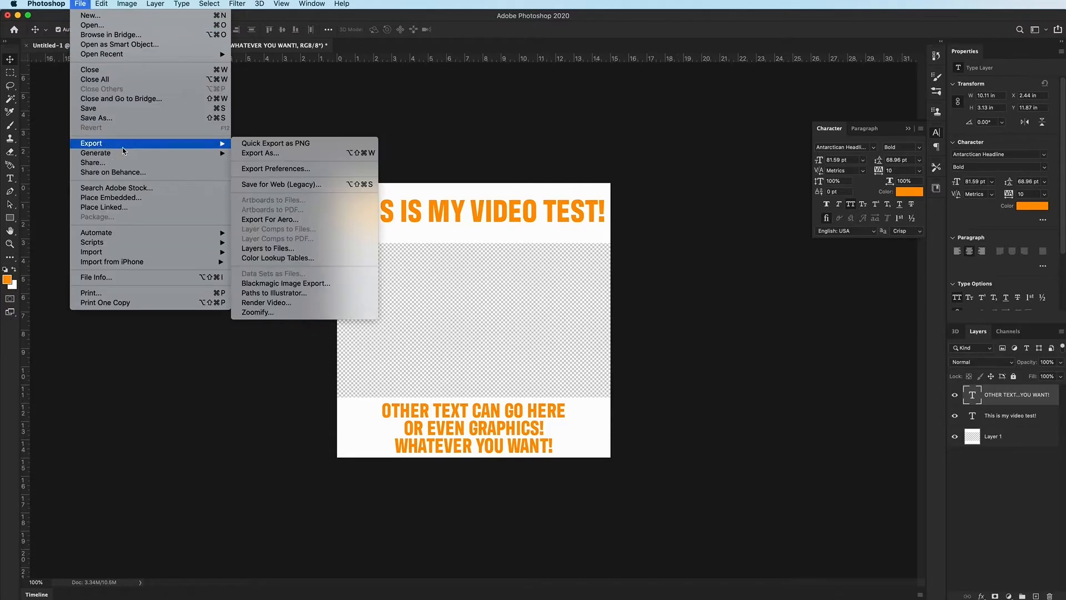
left_click(296, 144)
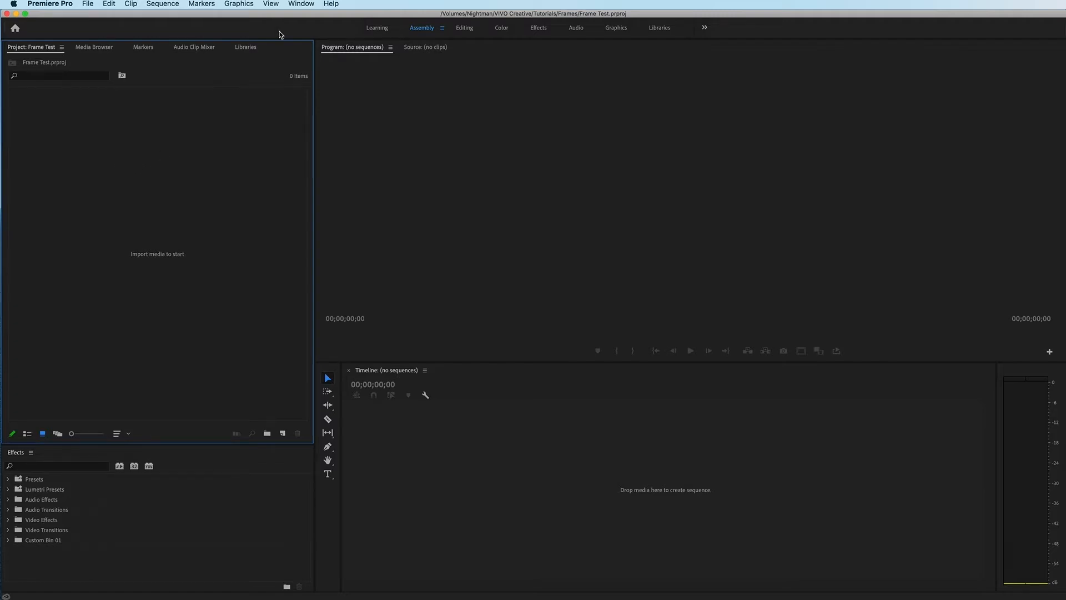
In Premiere Pro, create a new custom sequence with its vertical frame size set to 1080 for a square 1080 by 1080 frame.
left_click(109, 4)
mouse_move(111, 16)
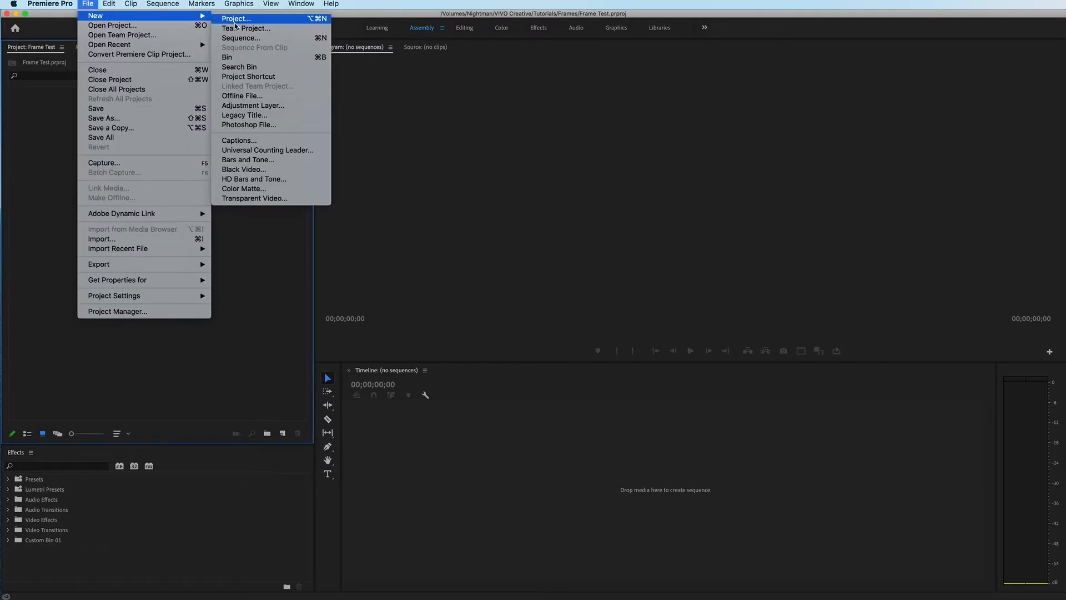
left_click(237, 37)
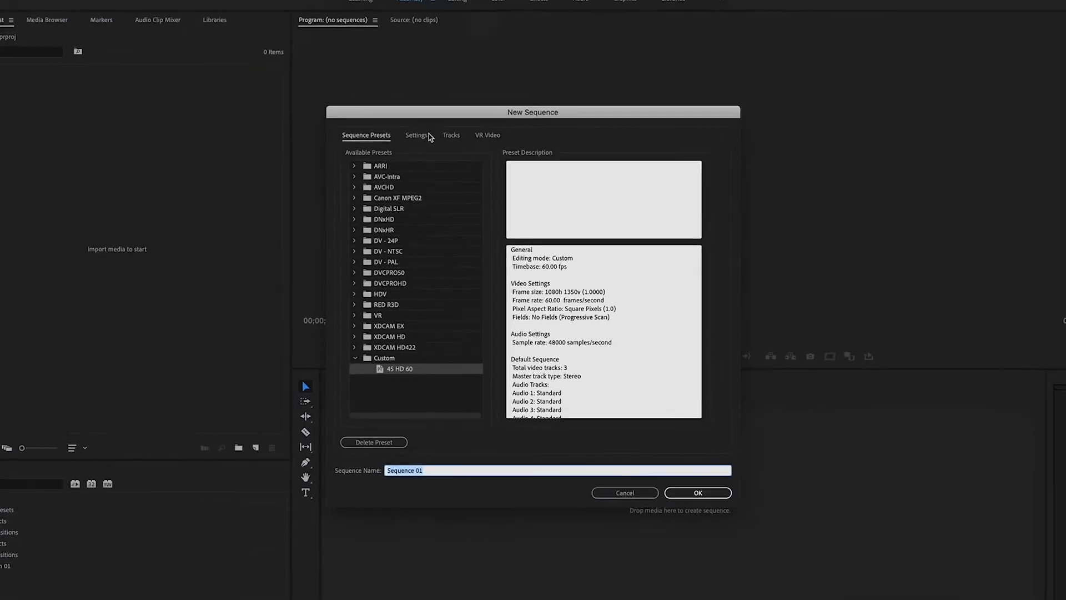
left_click(427, 149)
double_click(508, 169)
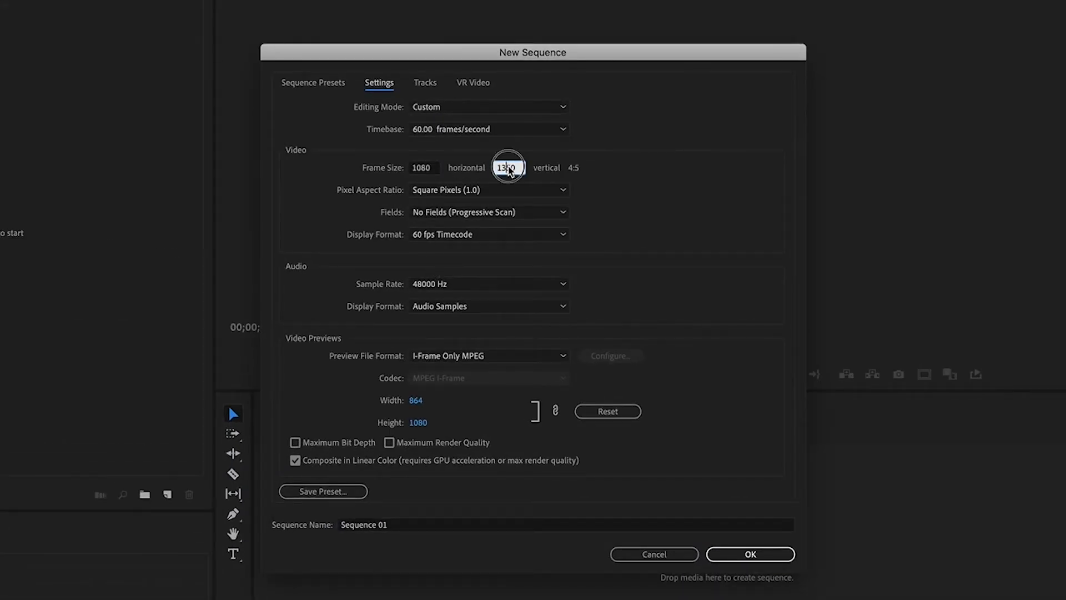
type("1080")
left_click(613, 166)
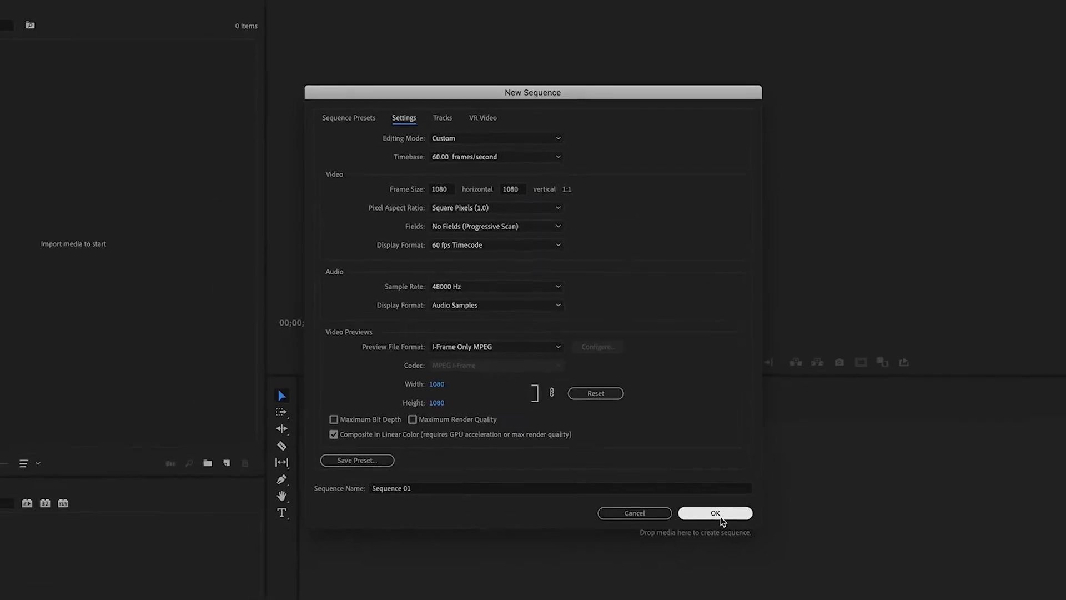
left_click(721, 517)
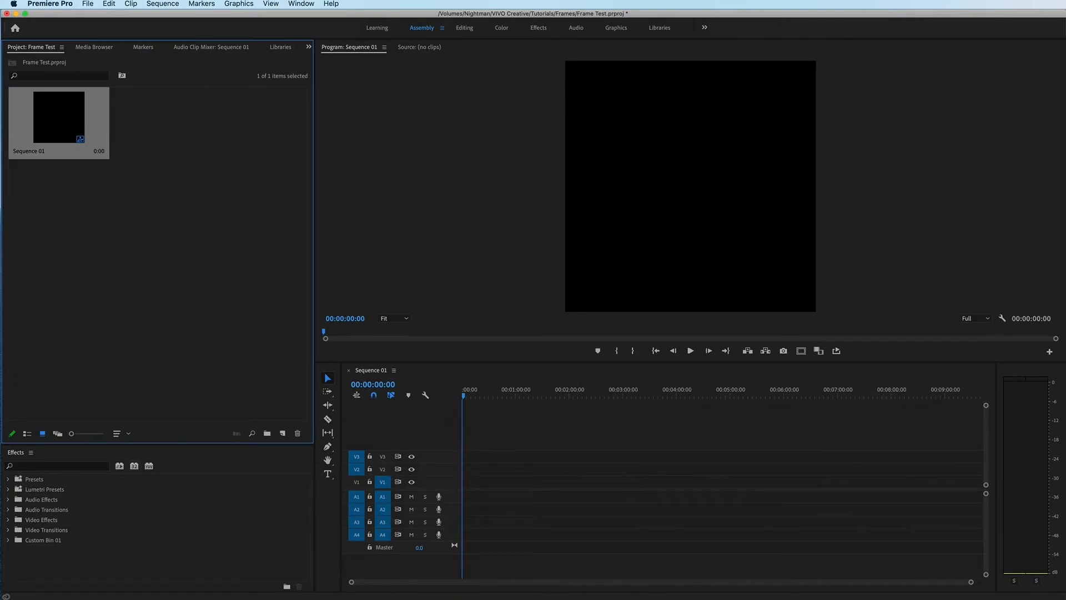
Import VIDEO FRAME TEST.png from the Desktop into the Frame Test project and close the Finder window.
key("super+Tab")
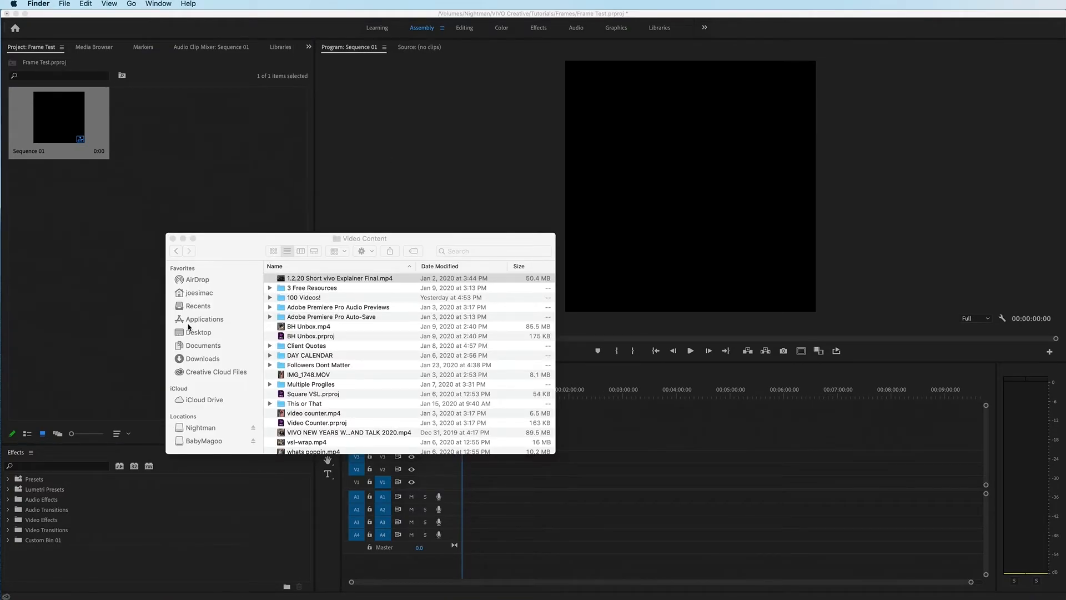
left_click(213, 331)
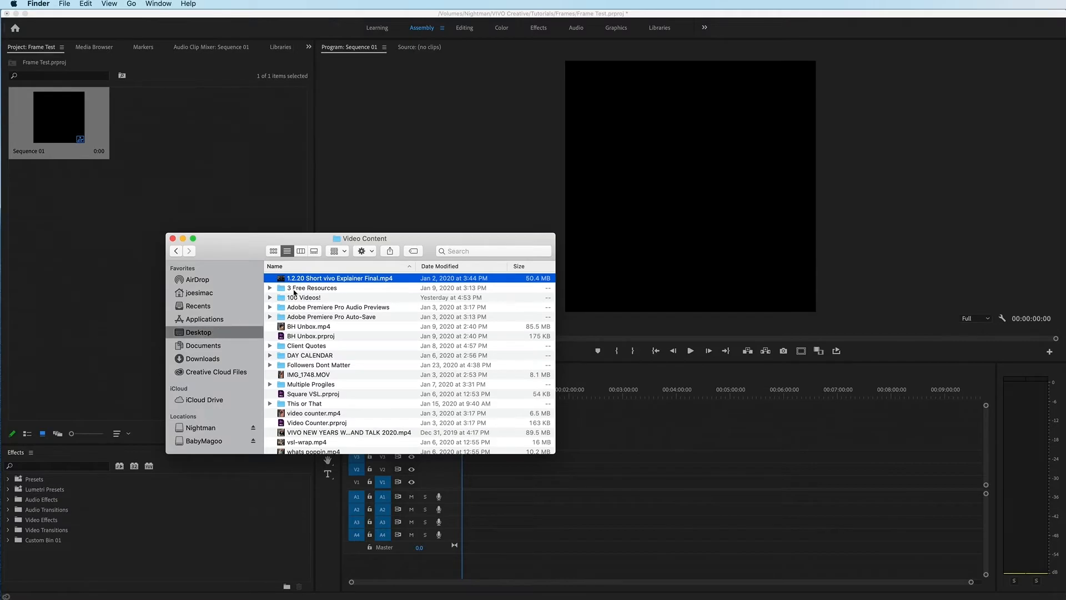
left_click(315, 288)
left_click_drag(314, 289, 135, 242)
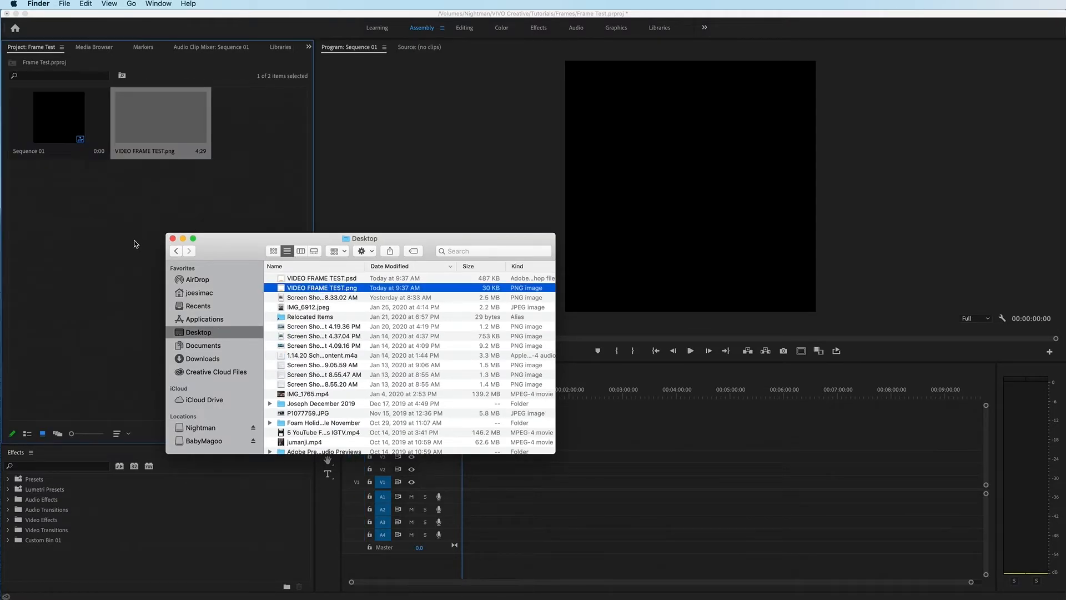
key("super+w")
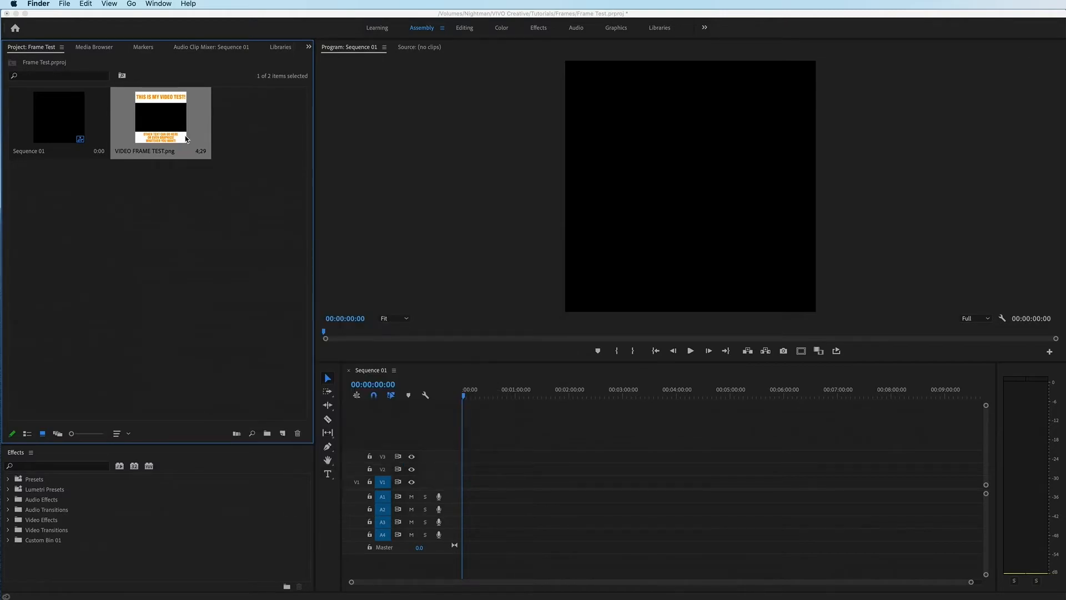
Place VIDEO FRAME TEST.png on track V2 at the start of the sequence, extended to about 1 minute 16 seconds.
left_click_drag(186, 139, 464, 486)
left_click_drag(971, 582, 846, 582)
left_click_drag(468, 482, 566, 482)
left_click_drag(820, 581, 746, 581)
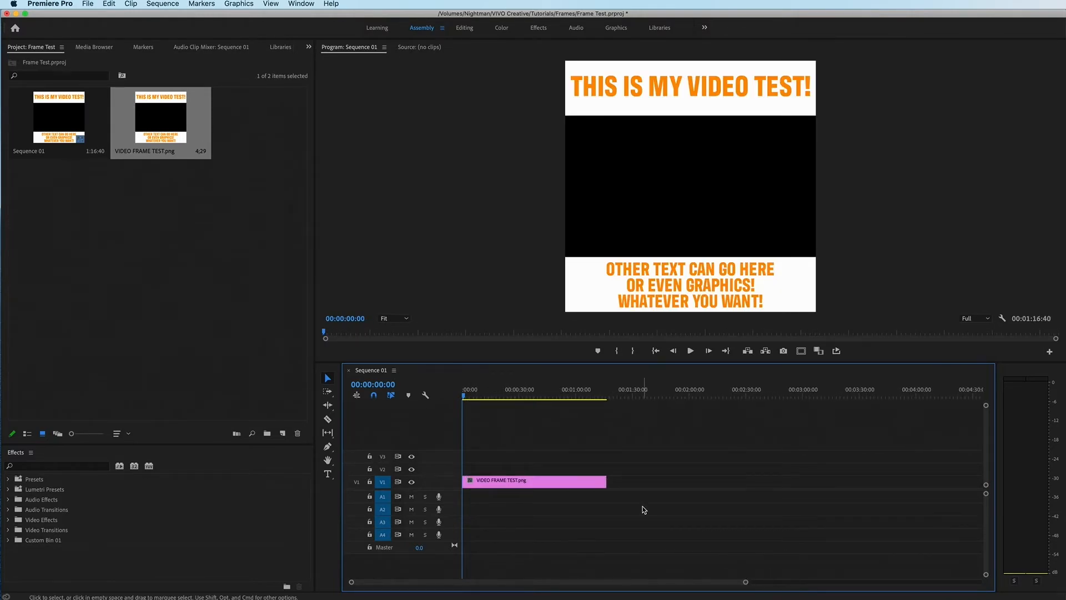
left_click_drag(501, 482, 501, 471)
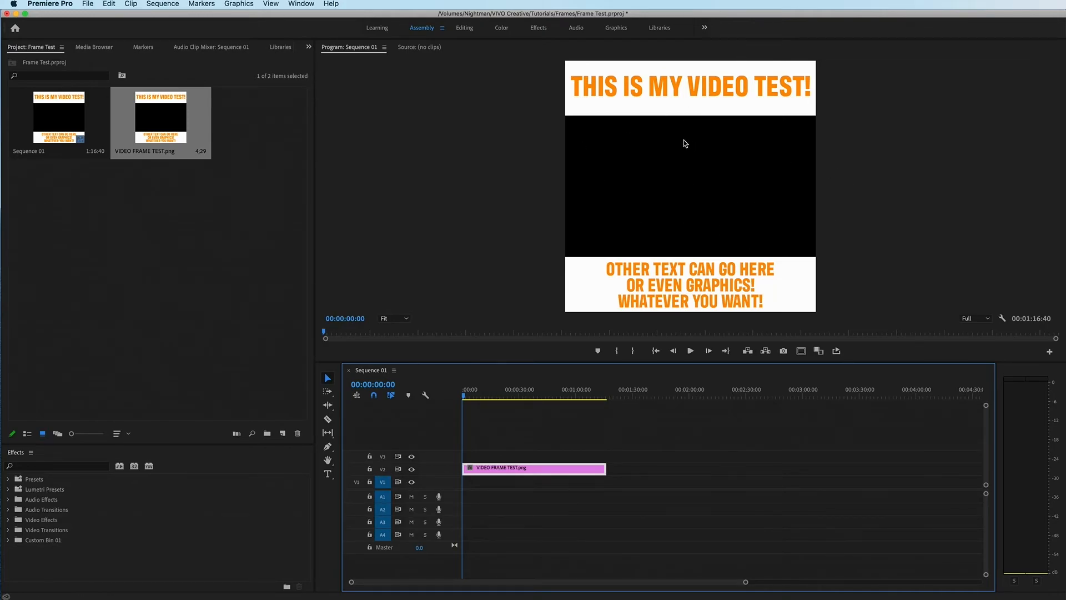
Import "1.2.20 Short vivo Explainer Final.mp4" from the Video Content folder into the project and close the Finder window.
left_click(194, 598)
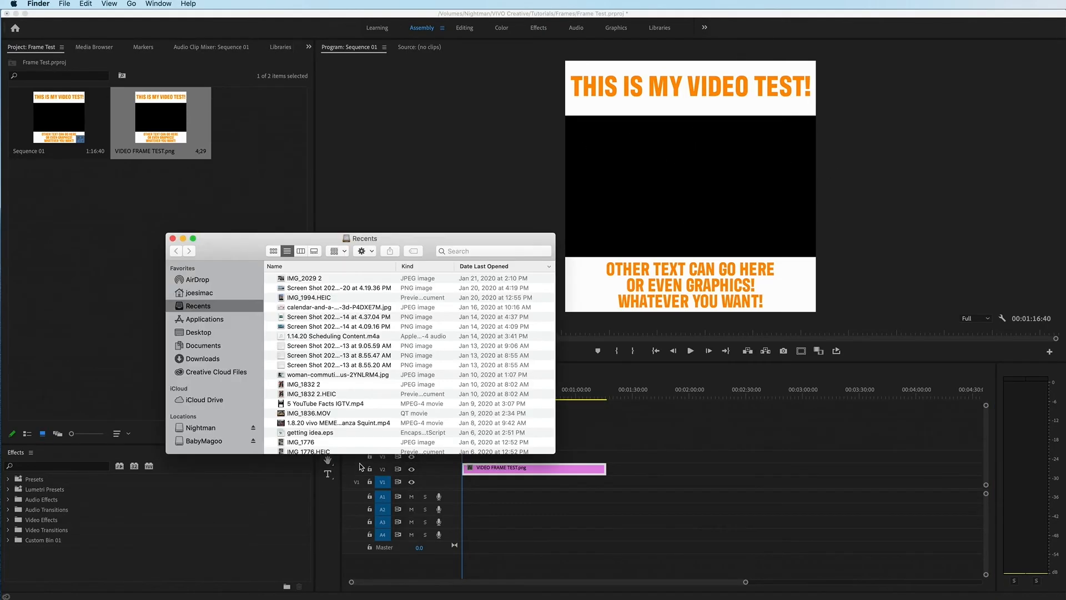
left_click(203, 333)
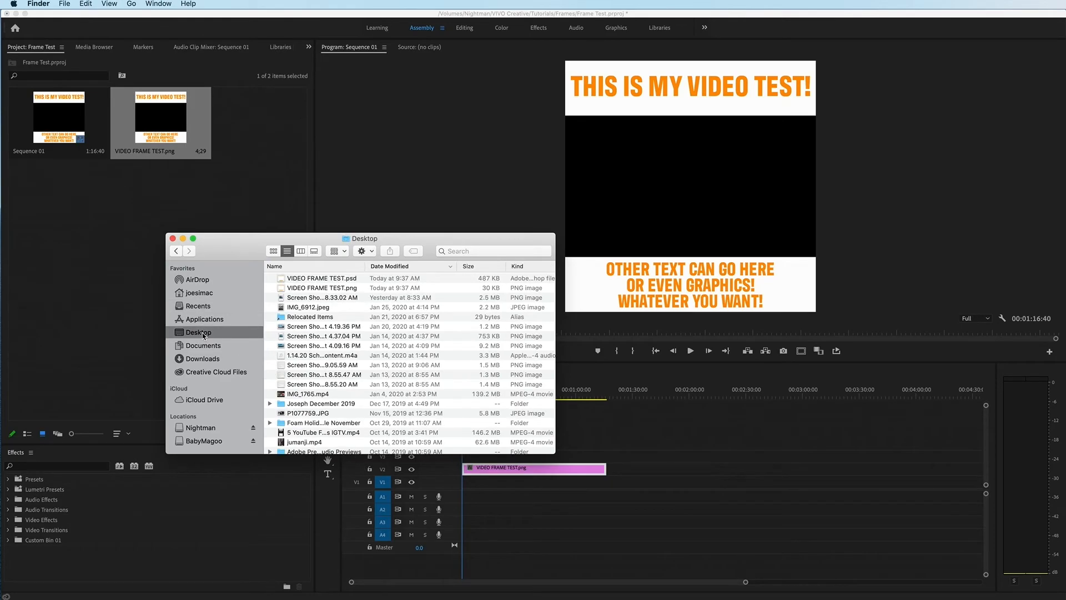
scroll(303, 371, "down", 2)
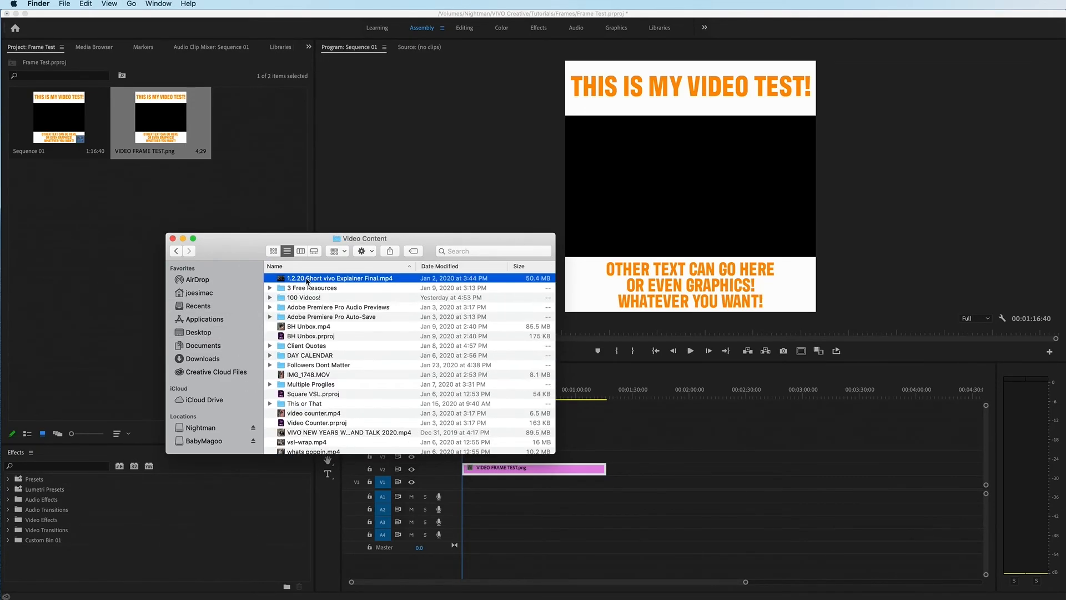
left_click_drag(308, 282, 131, 236)
left_click_drag(174, 239, 173, 240)
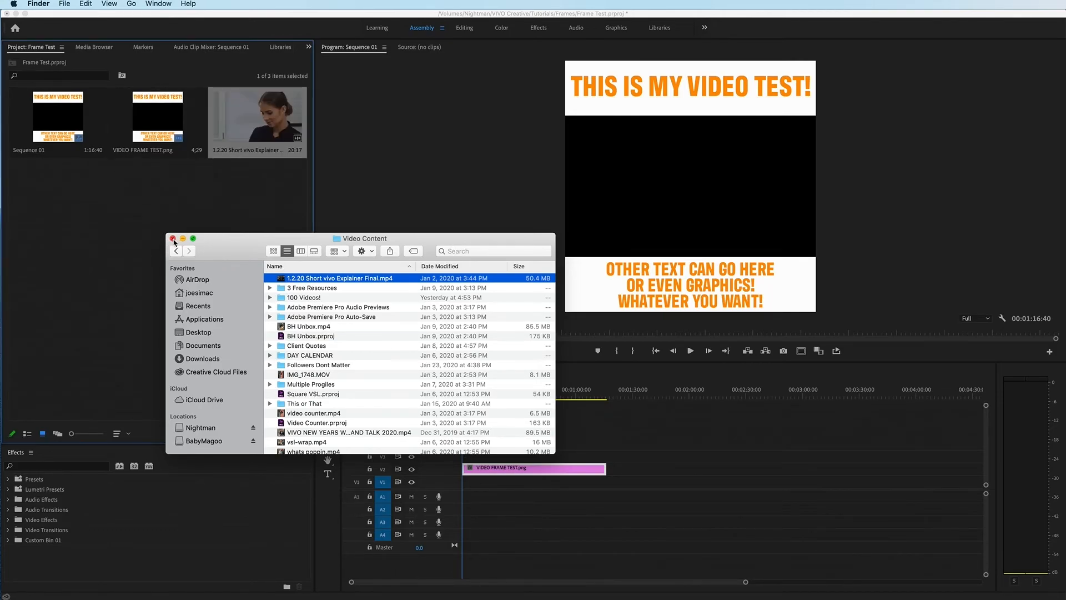
left_click(173, 238)
Place the explainer video on track V1 beneath the frame at the sequence start and play it from the beginning.
left_click_drag(251, 123, 462, 482)
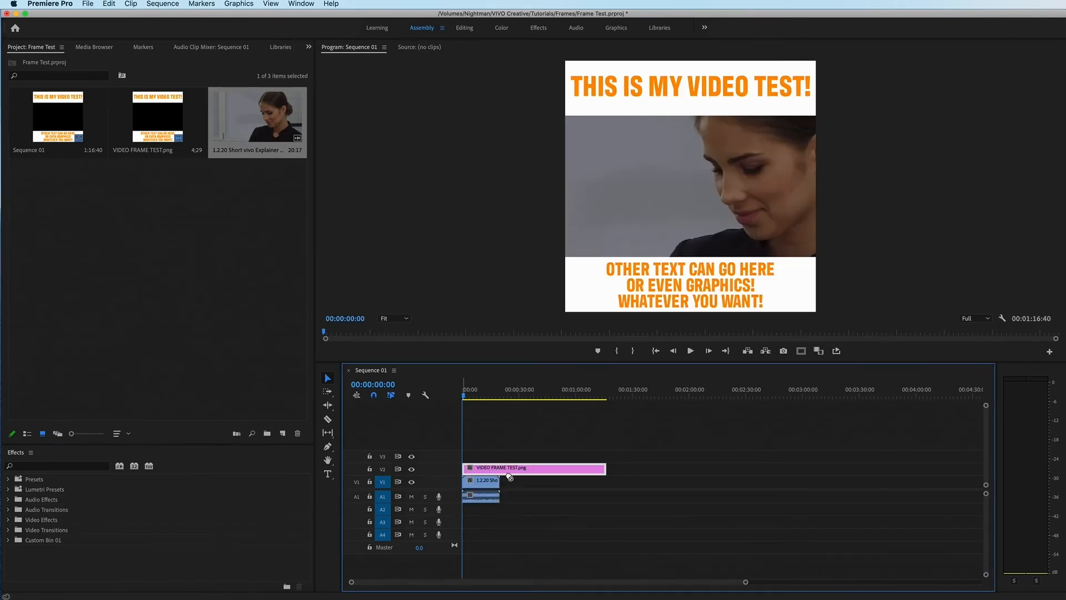
left_click(461, 396)
key("space")
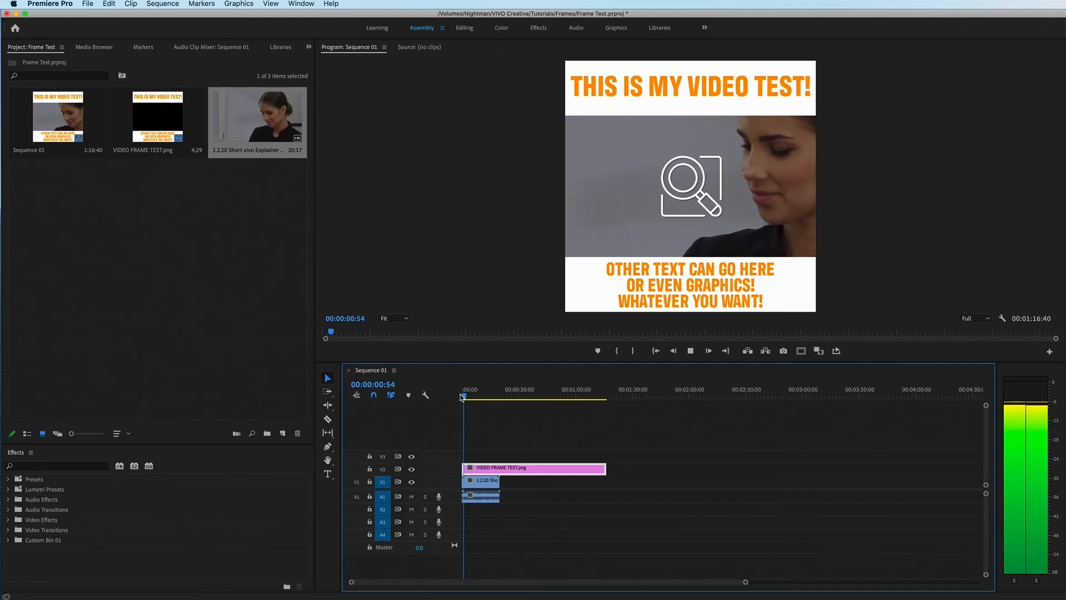